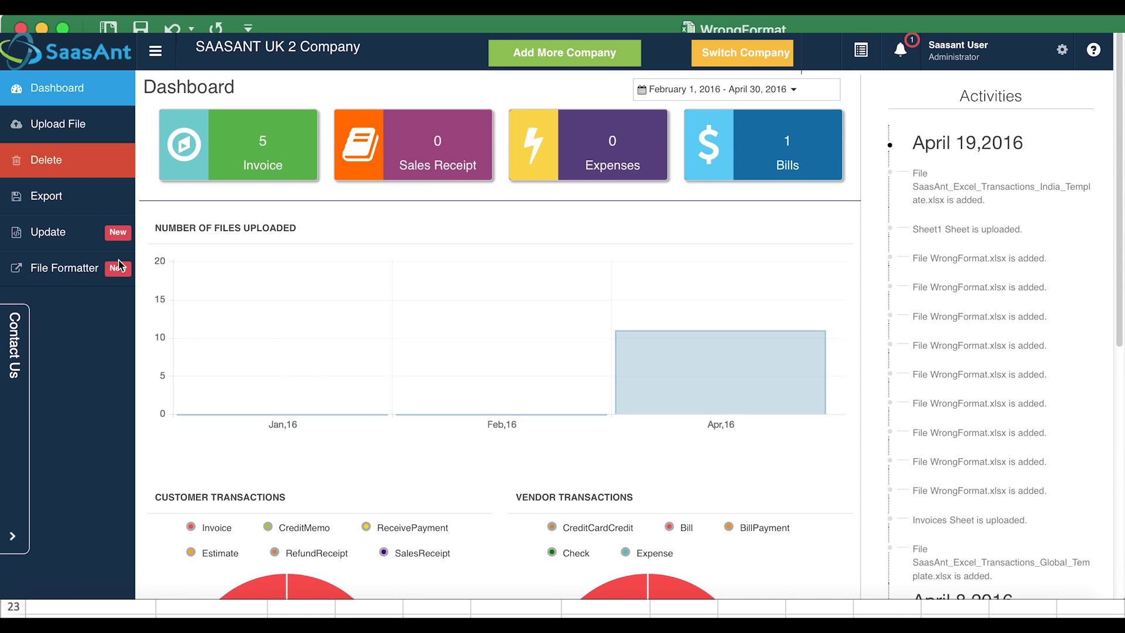
# Step: Set the File Formatter to the Invoice entity with Invoice Template 1
pyautogui.click(69, 268)
pyautogui.click(295, 152)
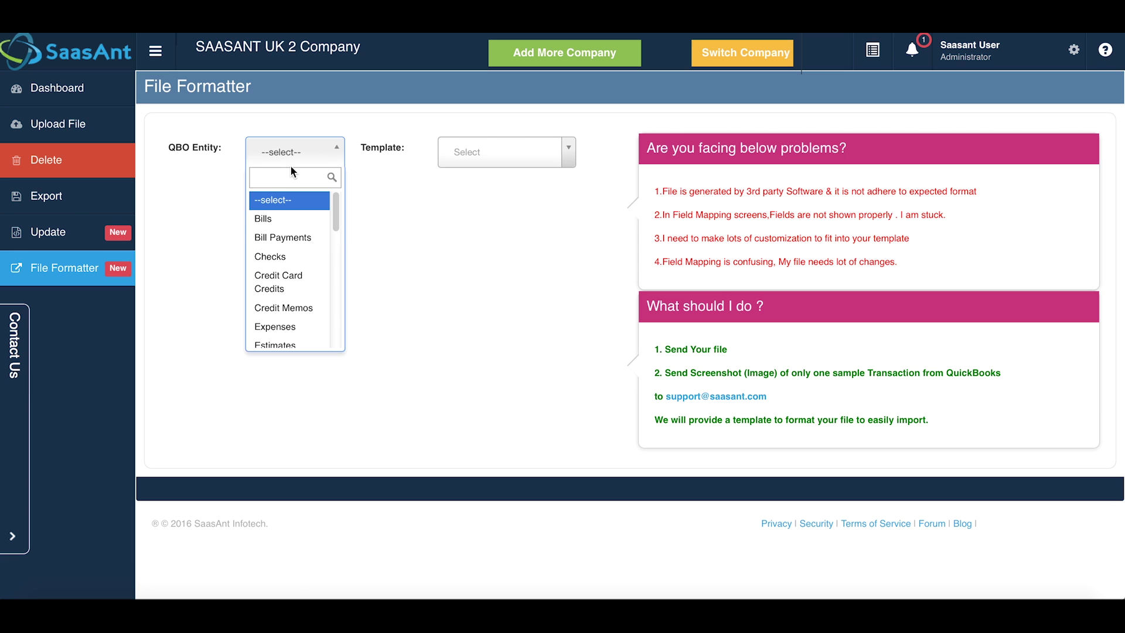
pyautogui.write('in')
pyautogui.click(289, 201)
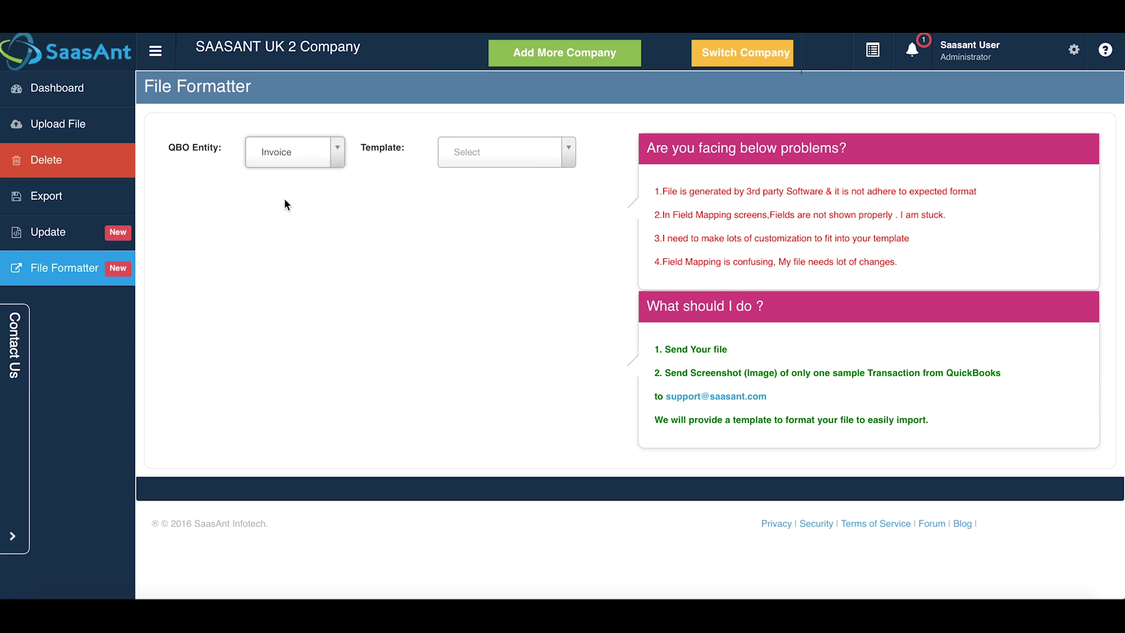
pyautogui.click(509, 157)
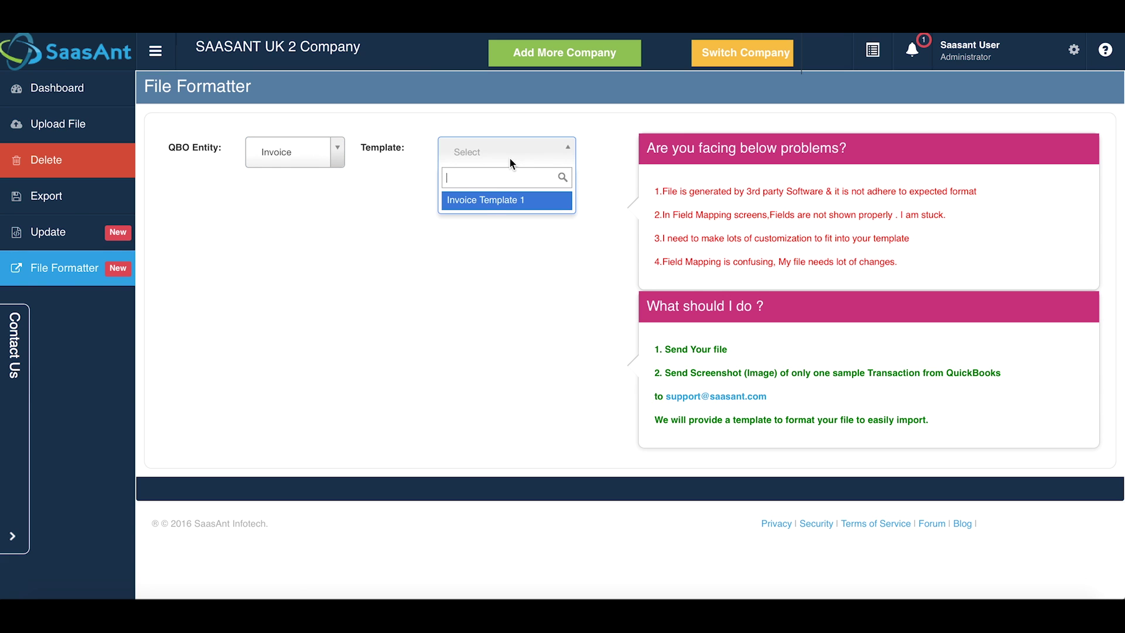
pyautogui.click(487, 201)
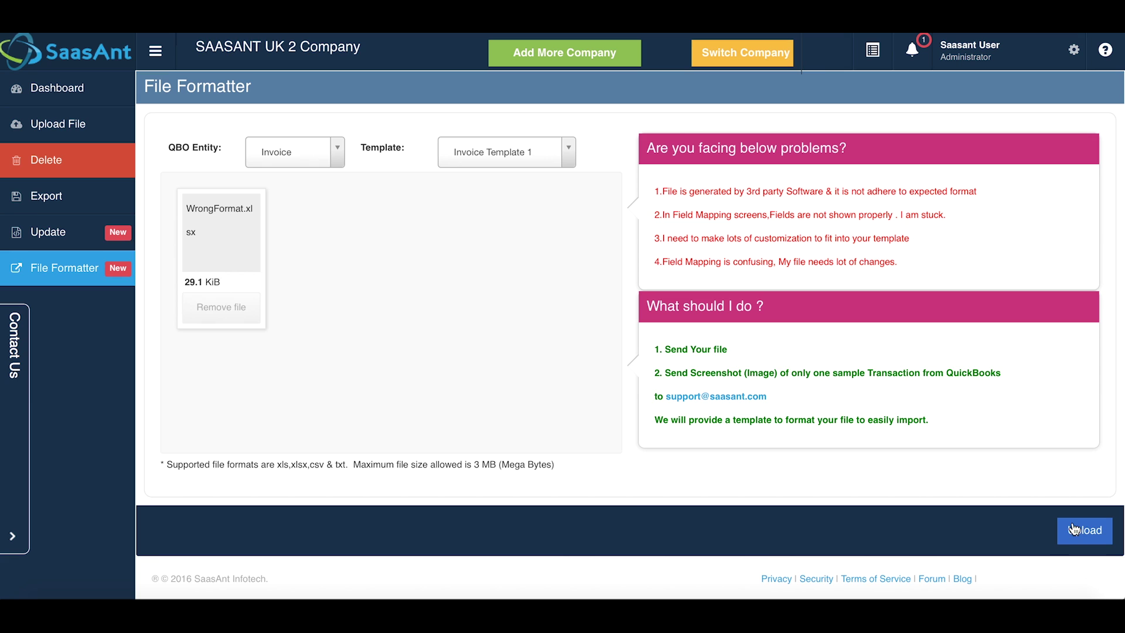
# Step: Upload WrongFormat.xlsx and convert its Sheet1 to the template format
pyautogui.click(1079, 531)
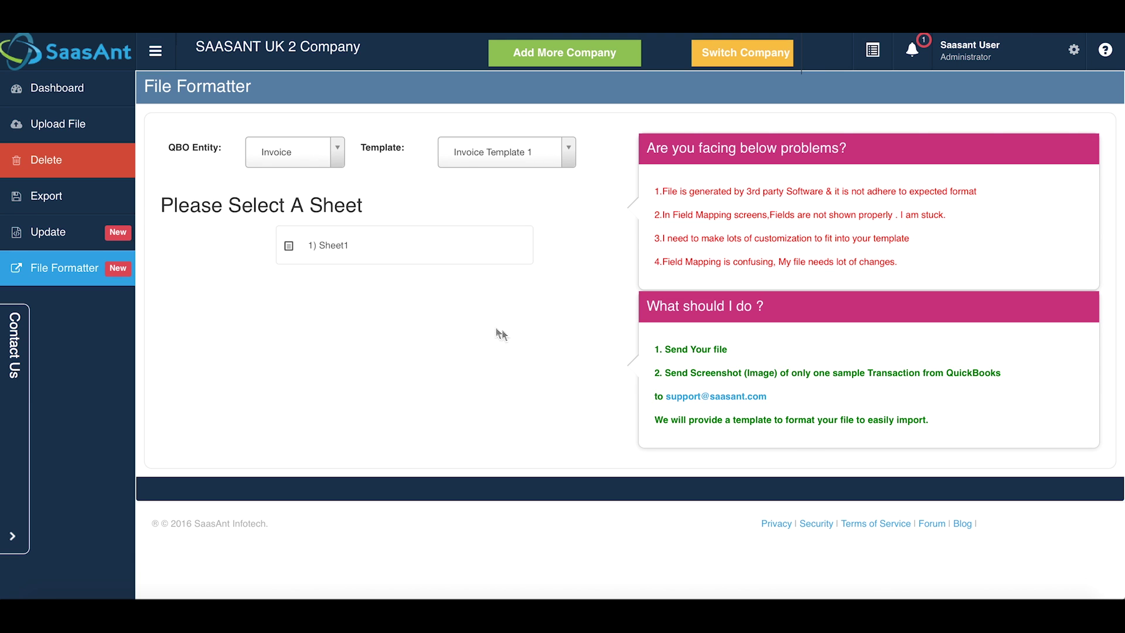
pyautogui.click(378, 248)
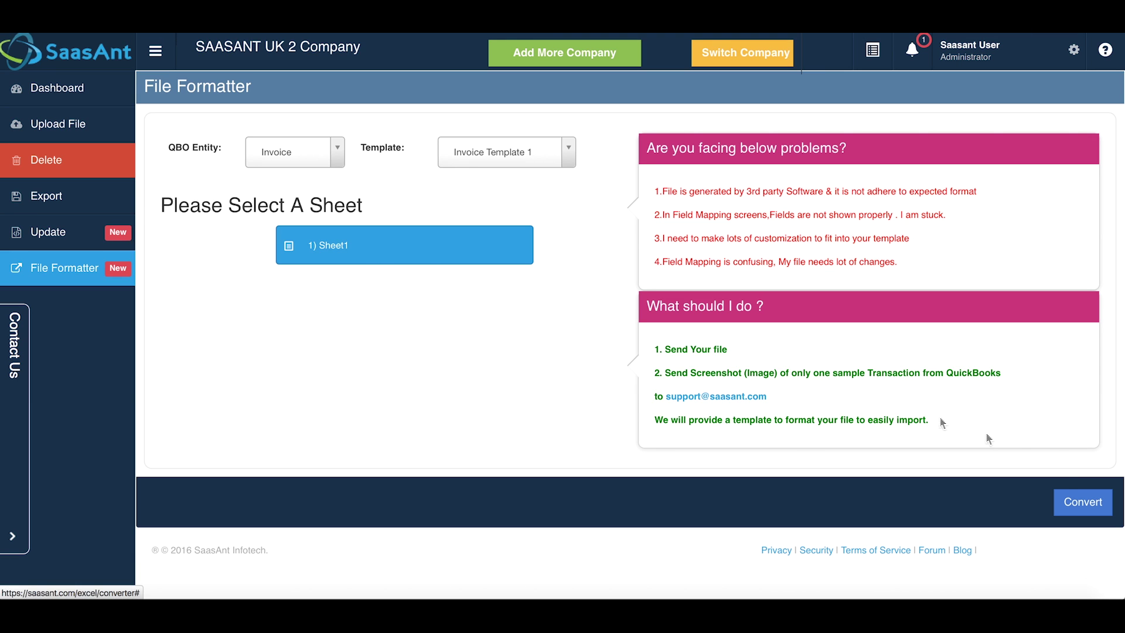
pyautogui.click(1080, 502)
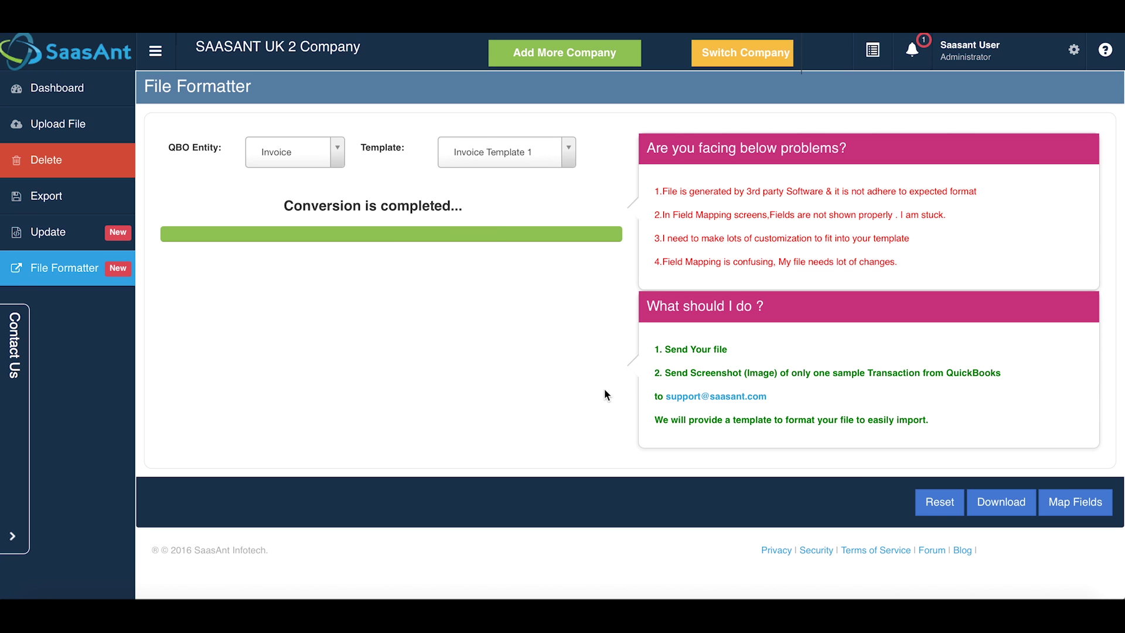
# Step: Download the converted WrongFormat invoice file and confirm the Firefox download
pyautogui.click(998, 502)
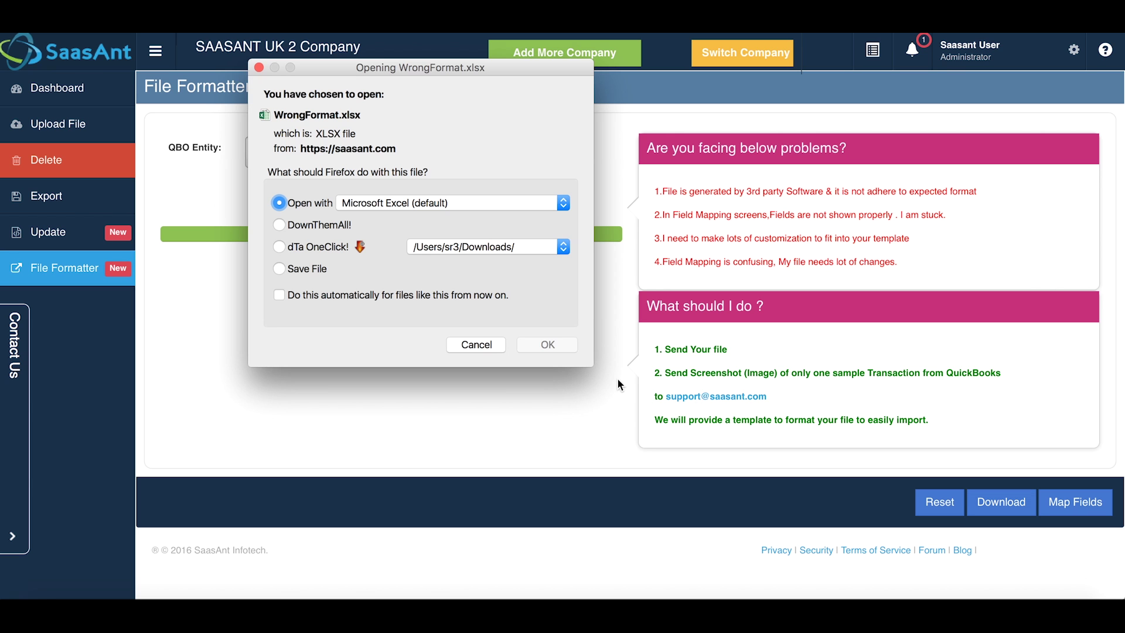
pyautogui.click(548, 344)
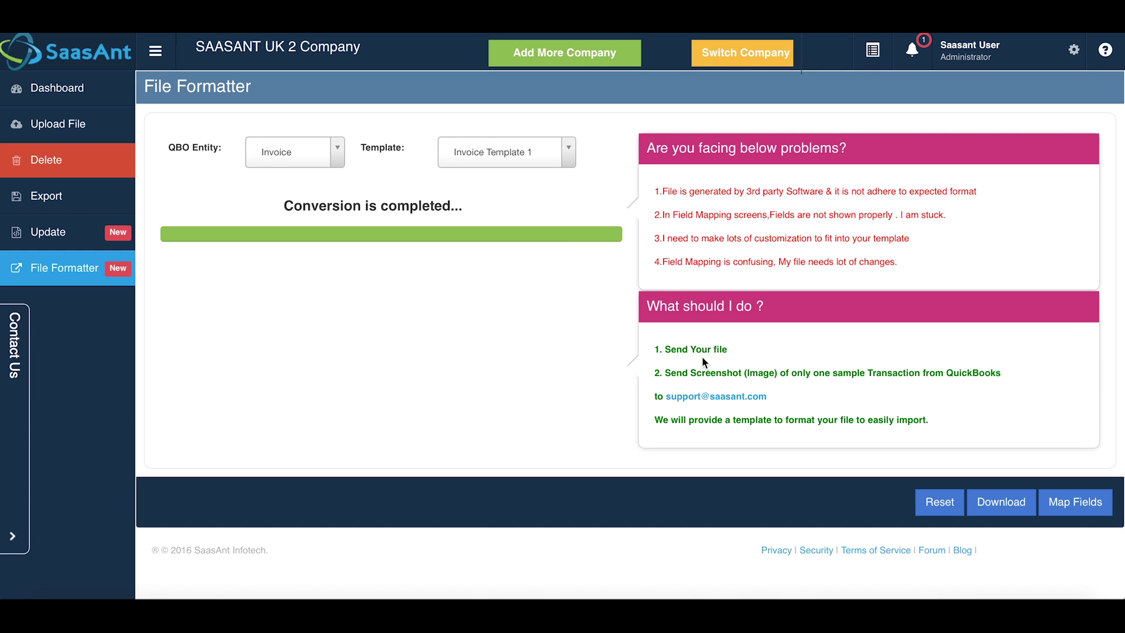
# Step: Start Map Fields so the converted file's headers auto-map to invoice fields
pyautogui.click(1075, 504)
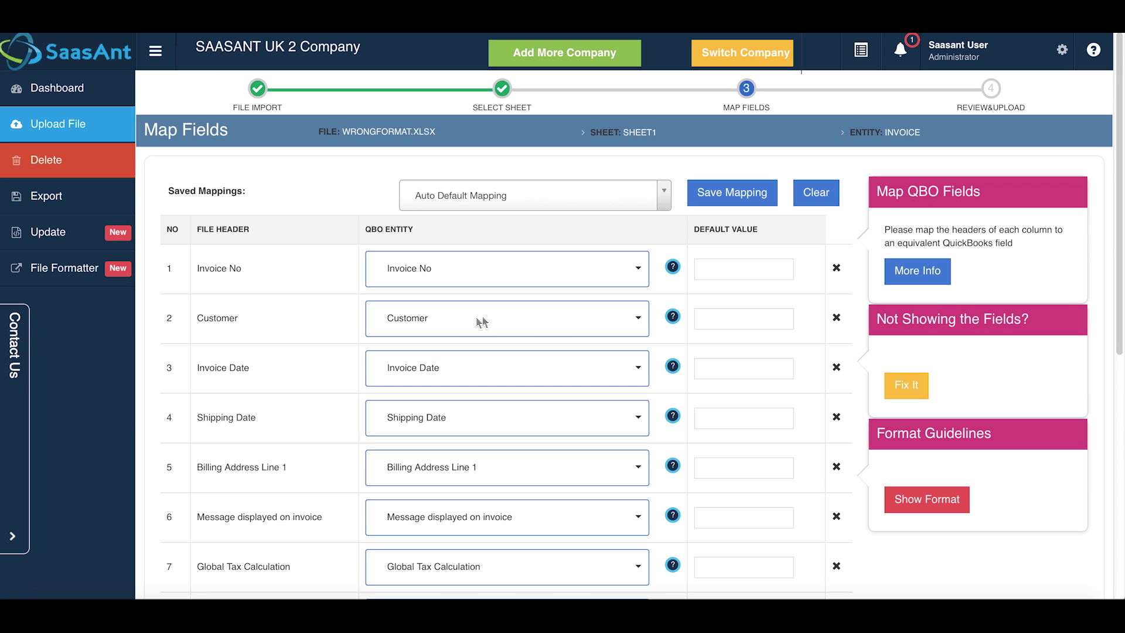
pyautogui.scroll(-5, 310, 320)
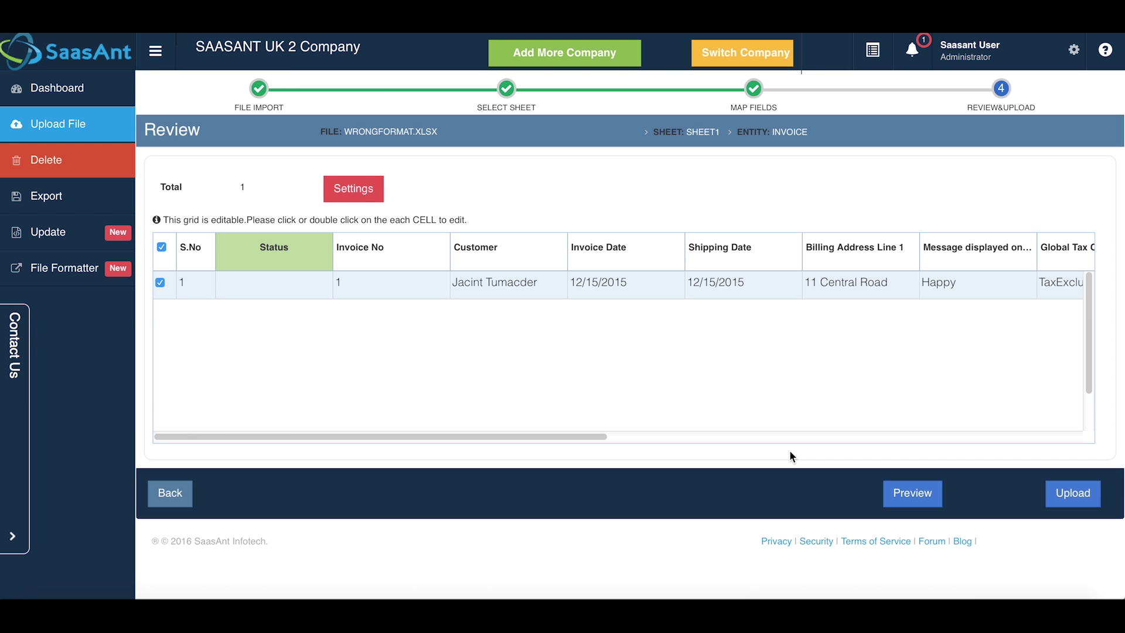
# Step: Upload the reviewed invoice and view results showing one record with zero errors
pyautogui.click(1079, 495)
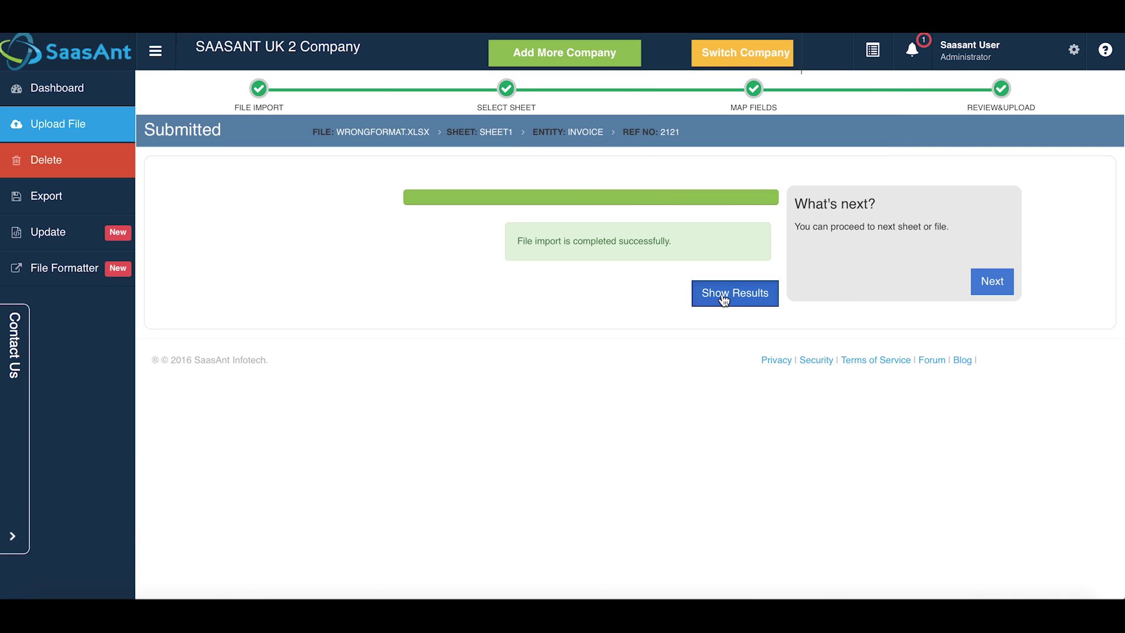
pyautogui.click(724, 297)
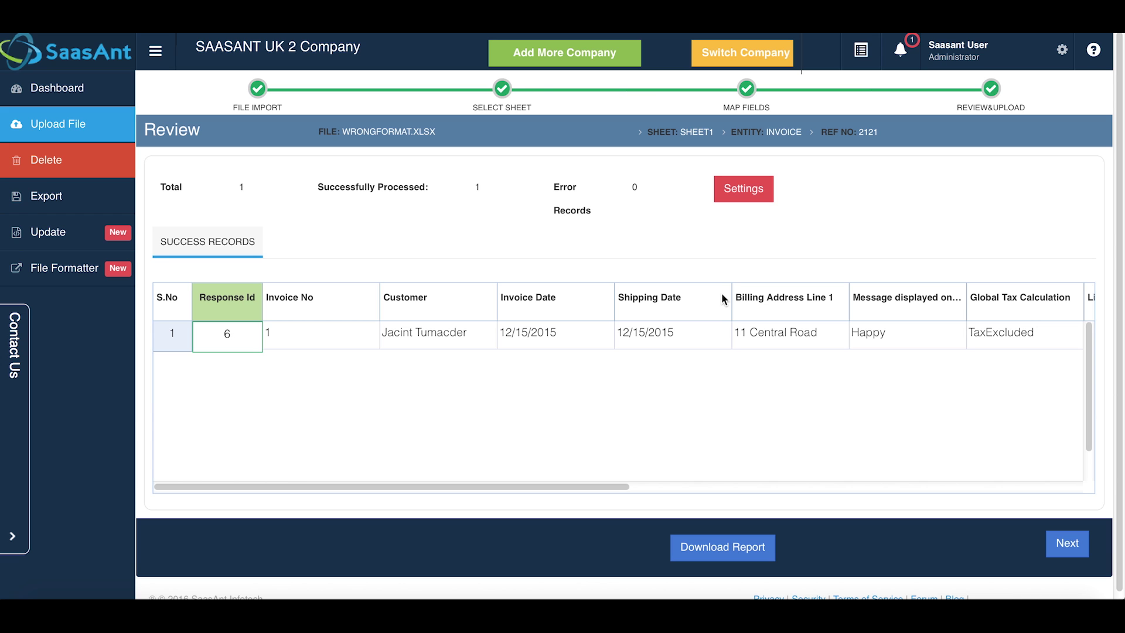